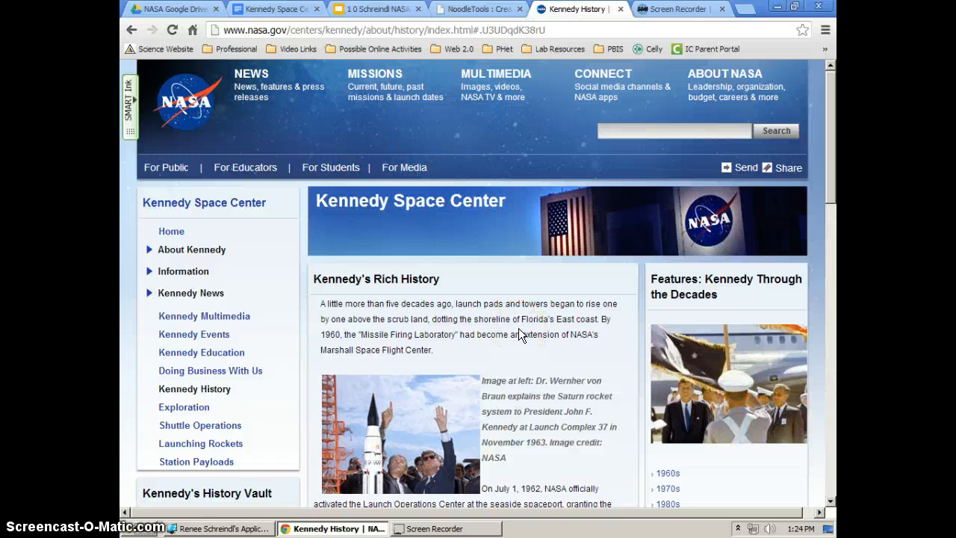
# Look through the Kennedy History page on the NASA website as the source for the citation.
pyautogui.scroll(-2, 519, 328)
pyautogui.scroll(-1, 518, 328)
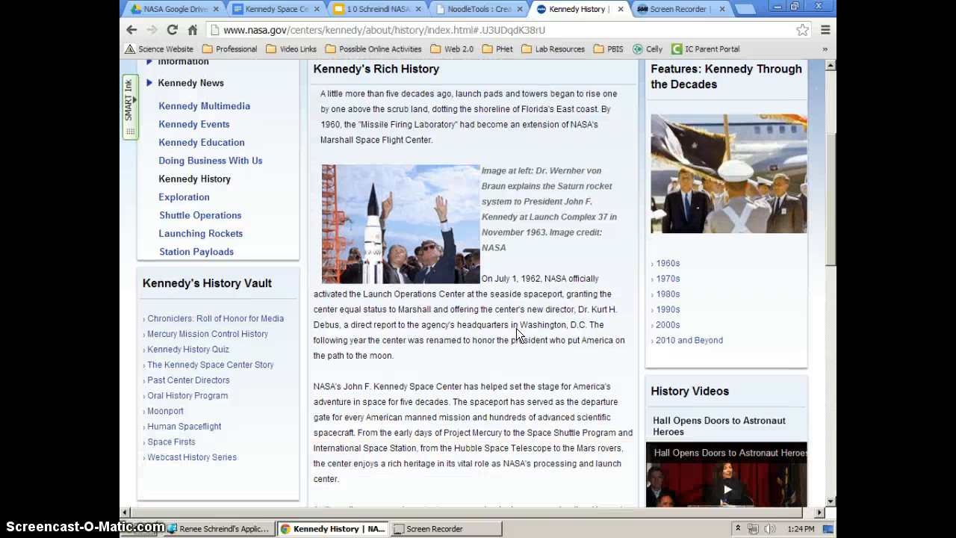
pyautogui.scroll(-6, 516, 330)
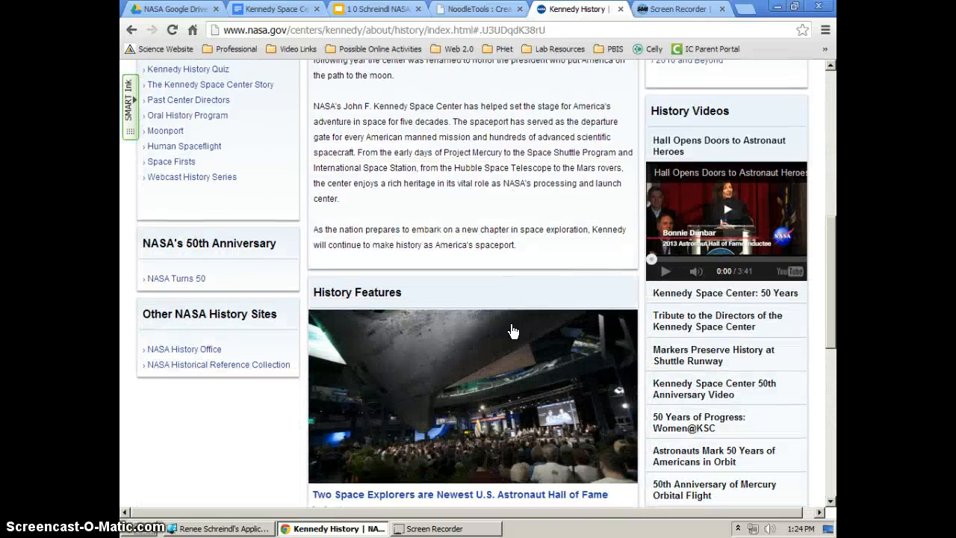
pyautogui.scroll(-3, 515, 348)
pyautogui.scroll(8, 519, 347)
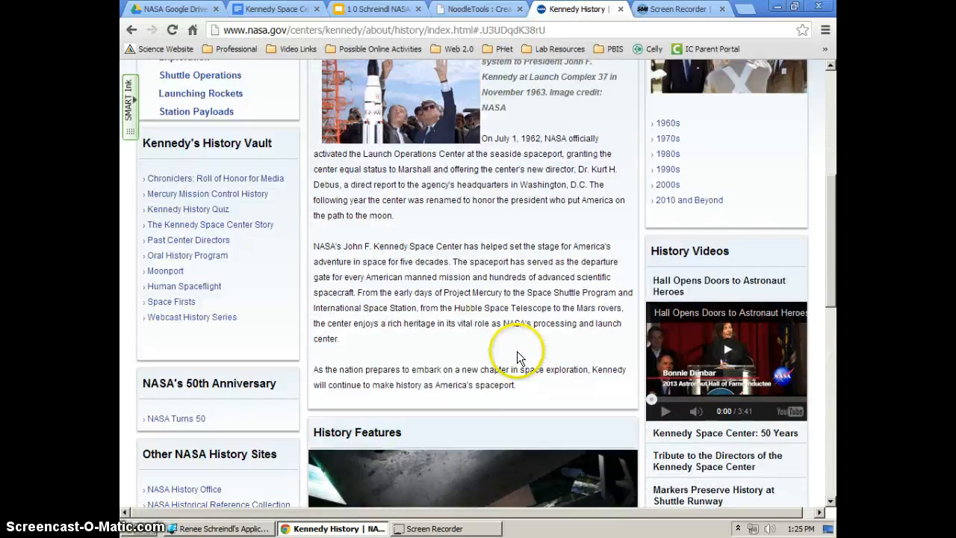
pyautogui.scroll(4, 520, 346)
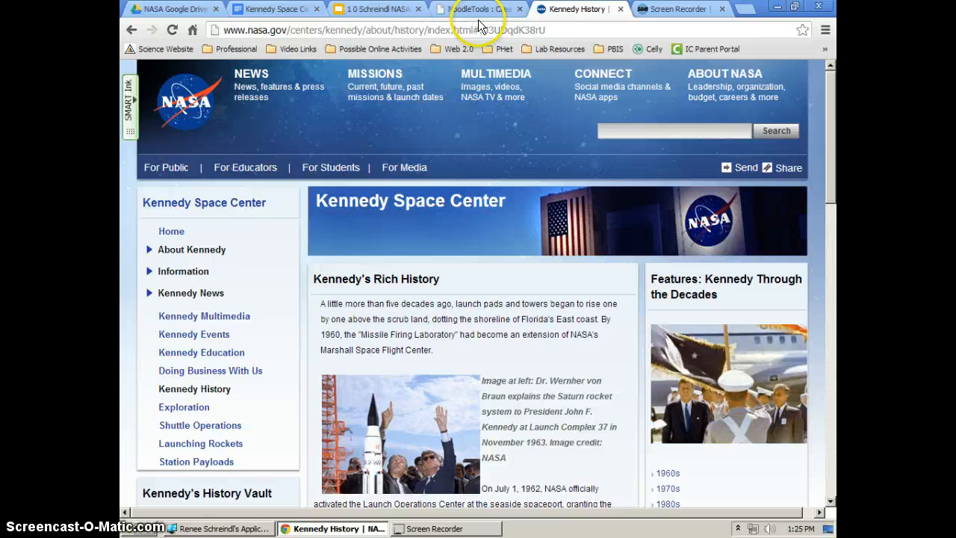
# Switch to NoodleTools and start a new MLA citation of the type Web Site.
pyautogui.click(470, 9)
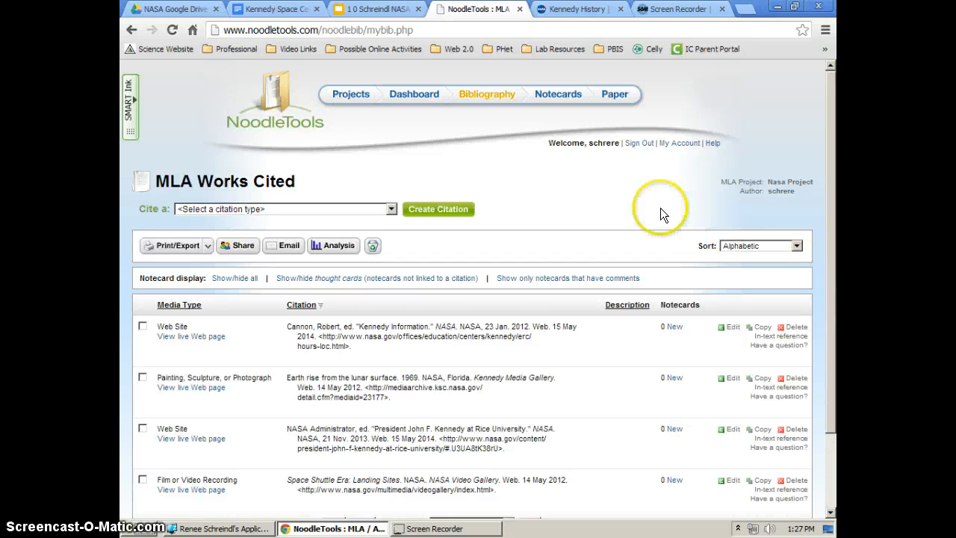
pyautogui.click(391, 208)
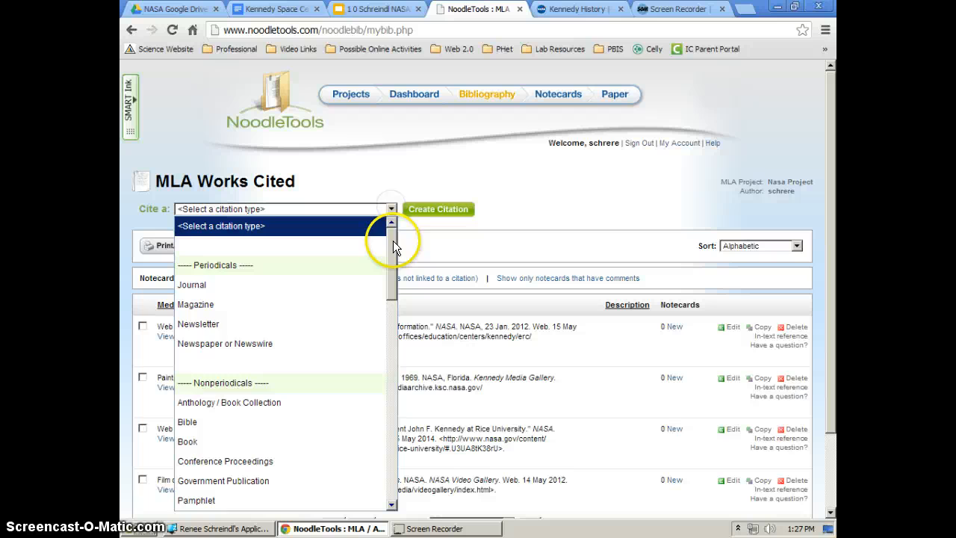
pyautogui.moveTo(392, 242); pyautogui.dragTo(378, 348)
pyautogui.click(203, 371)
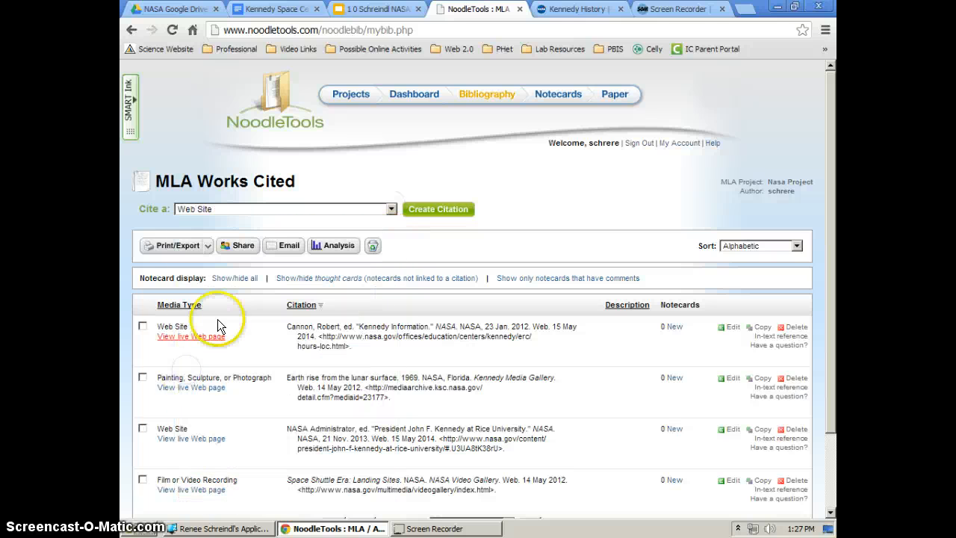
pyautogui.click(431, 213)
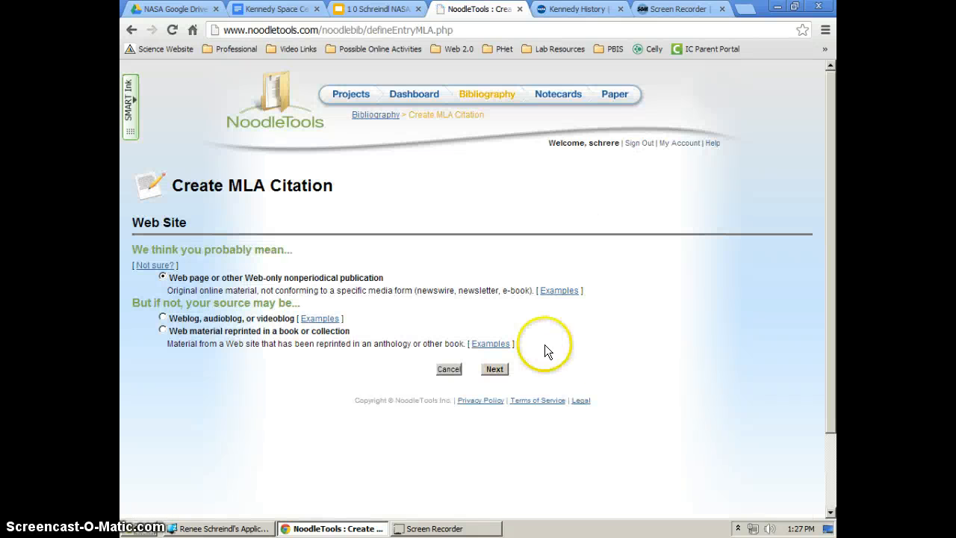
# Check the Web page examples, then continue with "Web page or other Web-only nonperiodical publication" and "No content type below applies".
pyautogui.click(559, 291)
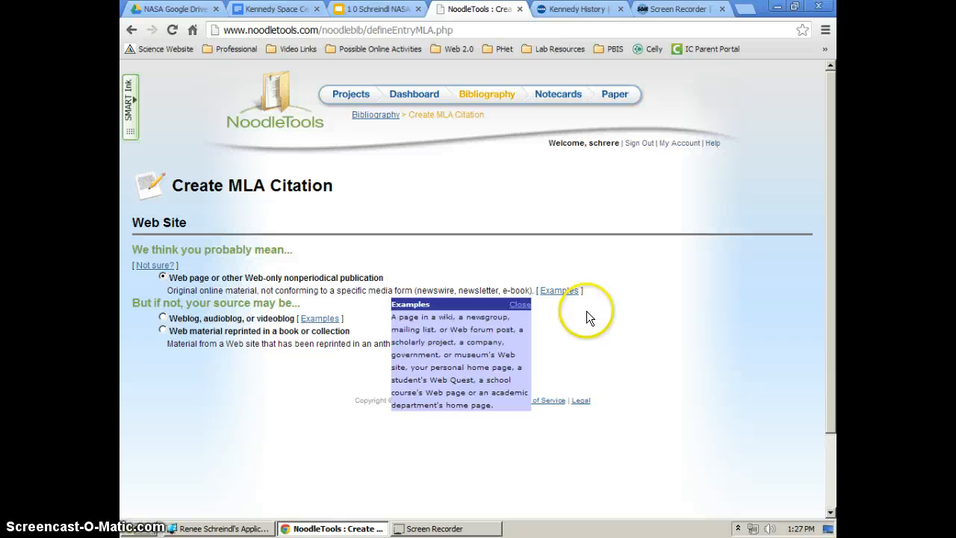
pyautogui.click(520, 304)
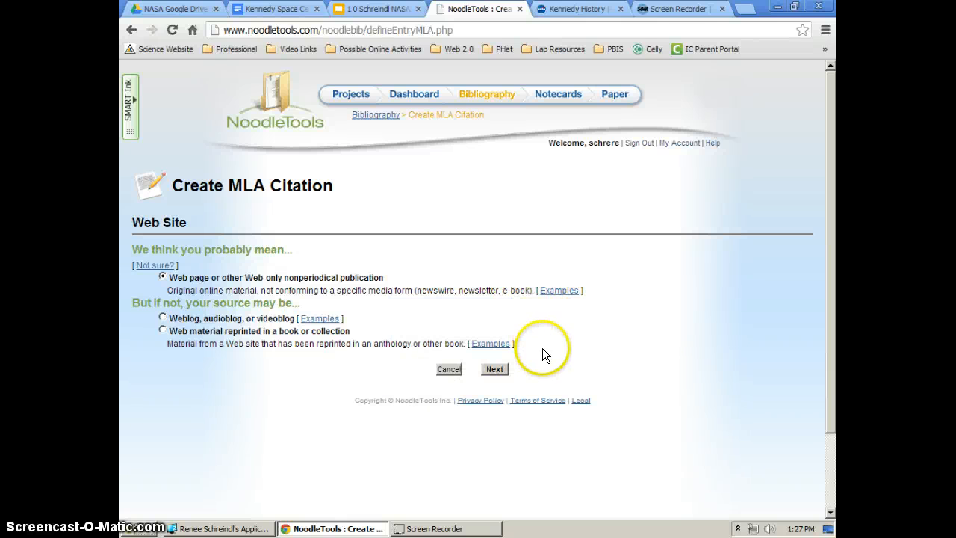
pyautogui.click(494, 369)
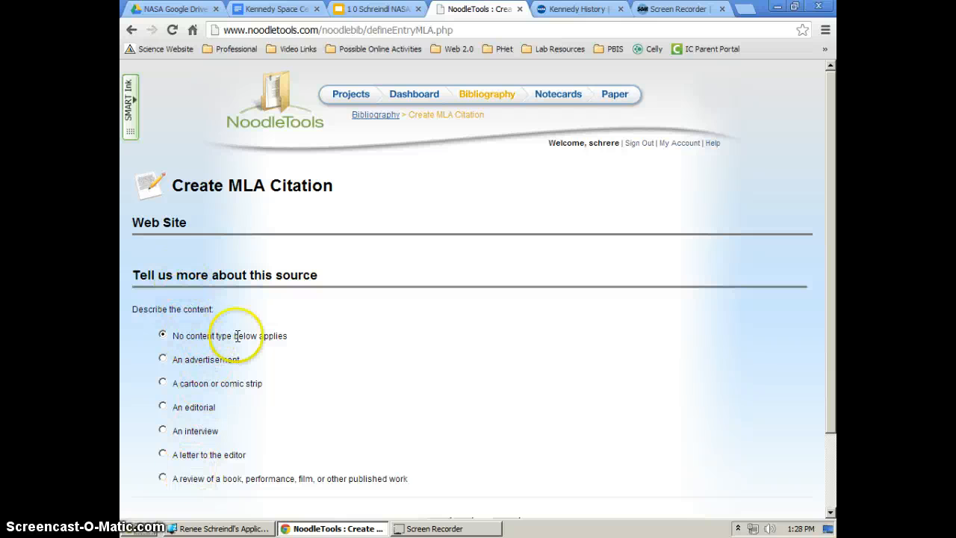
pyautogui.scroll(-3, 428, 319)
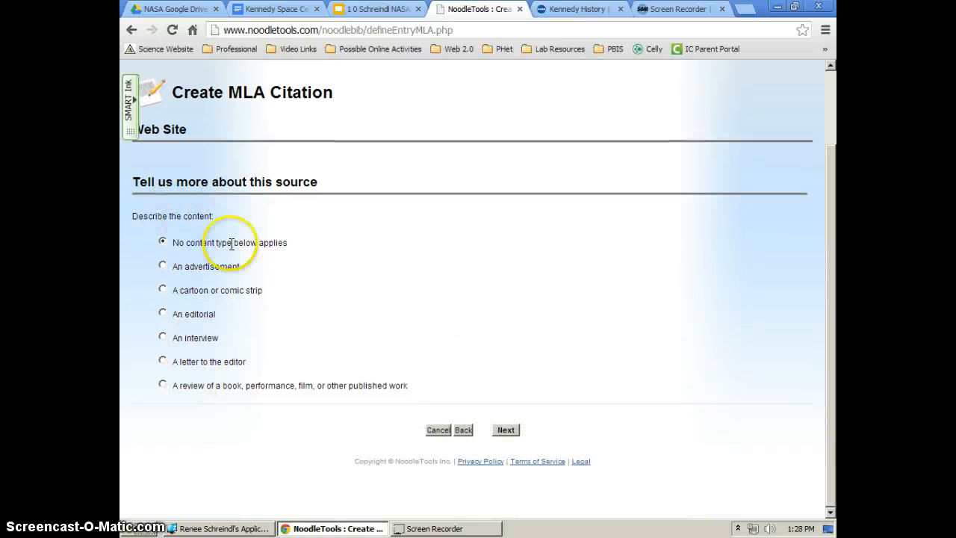
pyautogui.click(509, 429)
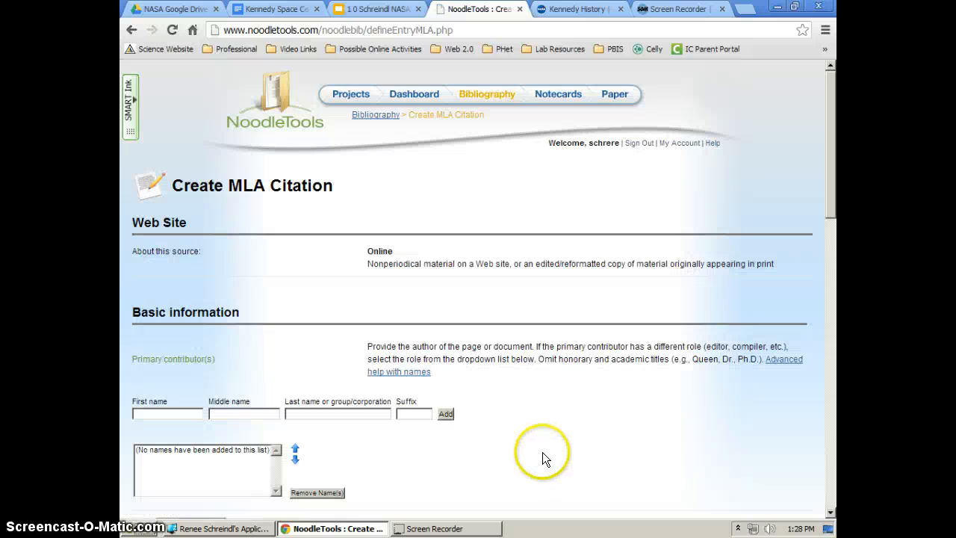
# Look up the page editor in the NASA page's footer and enter that person's first and last name as primary contributor.
pyautogui.scroll(-2, 519, 434)
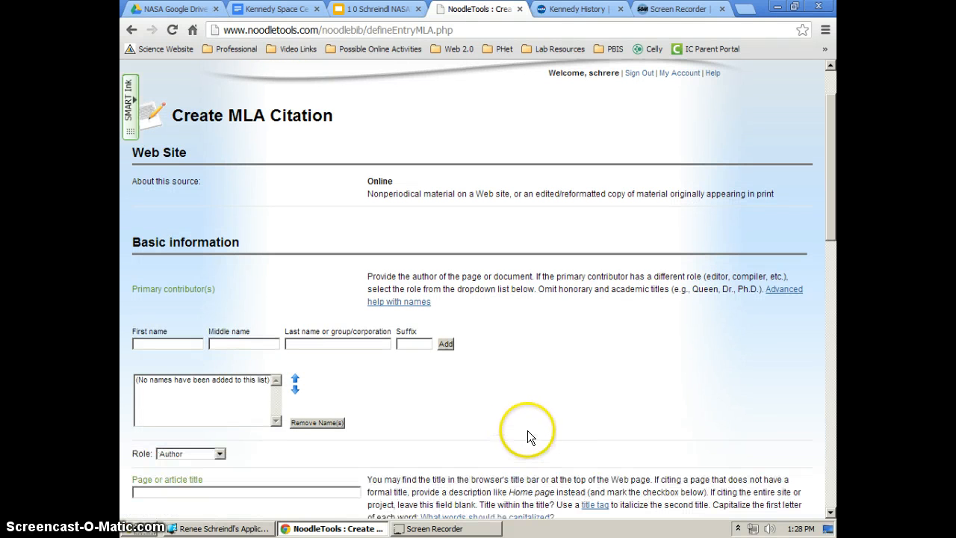
pyautogui.scroll(-2, 513, 425)
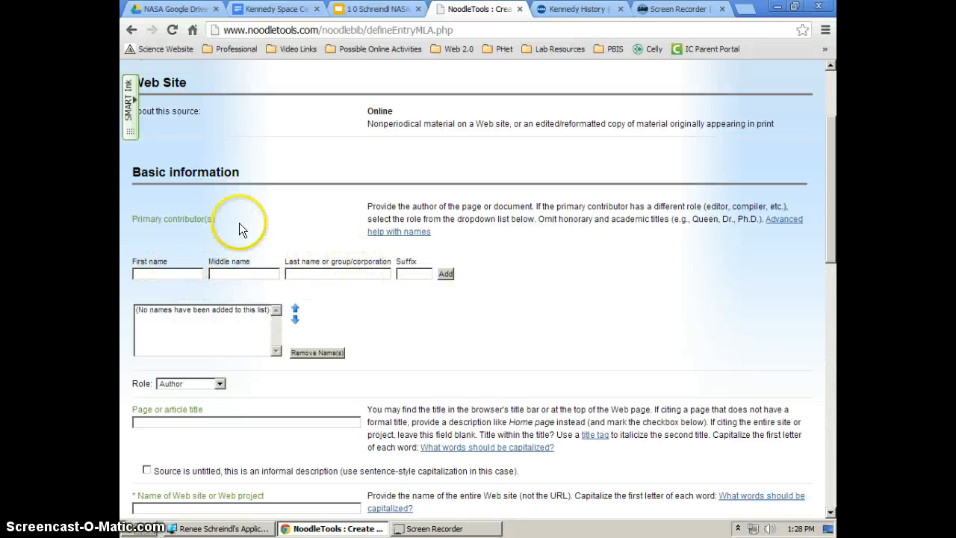
pyautogui.click(580, 10)
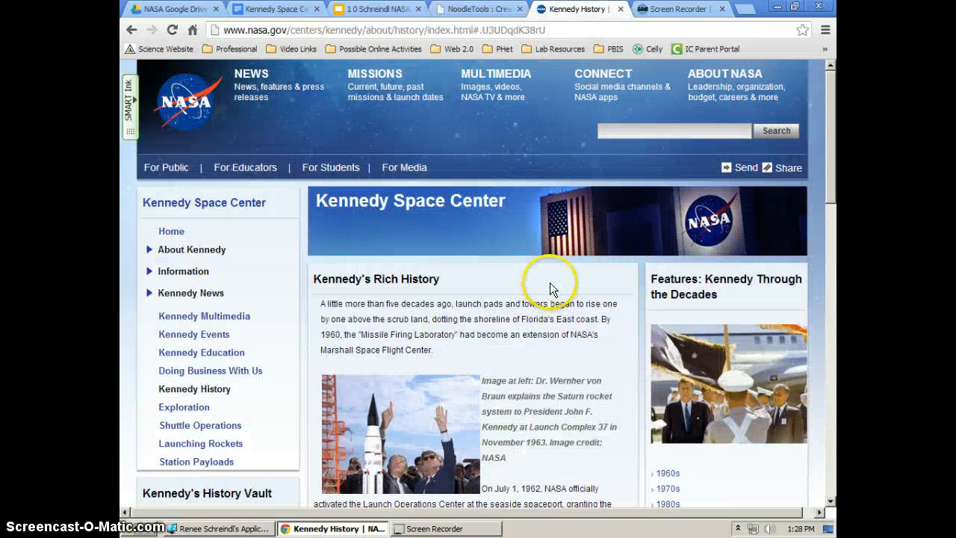
pyautogui.scroll(-15, 545, 273)
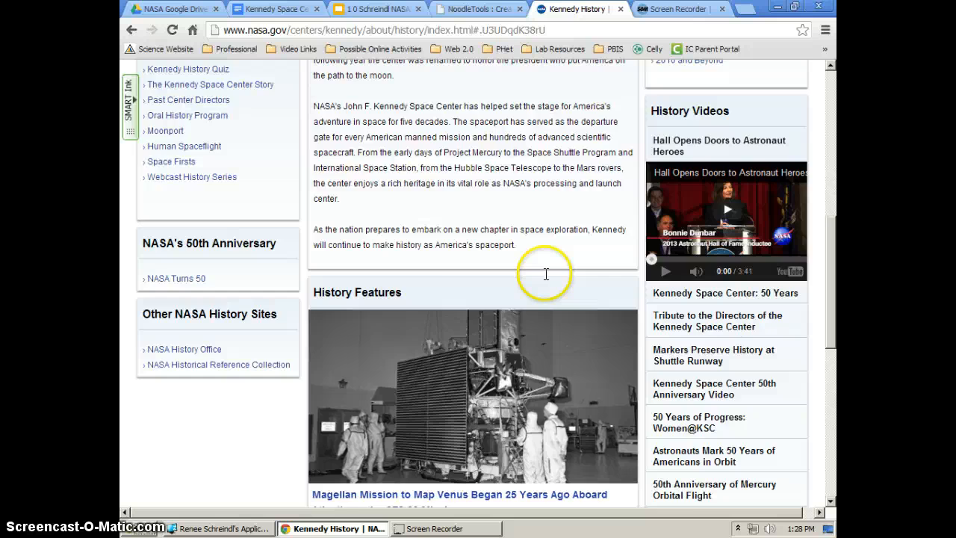
pyautogui.scroll(-2, 544, 273)
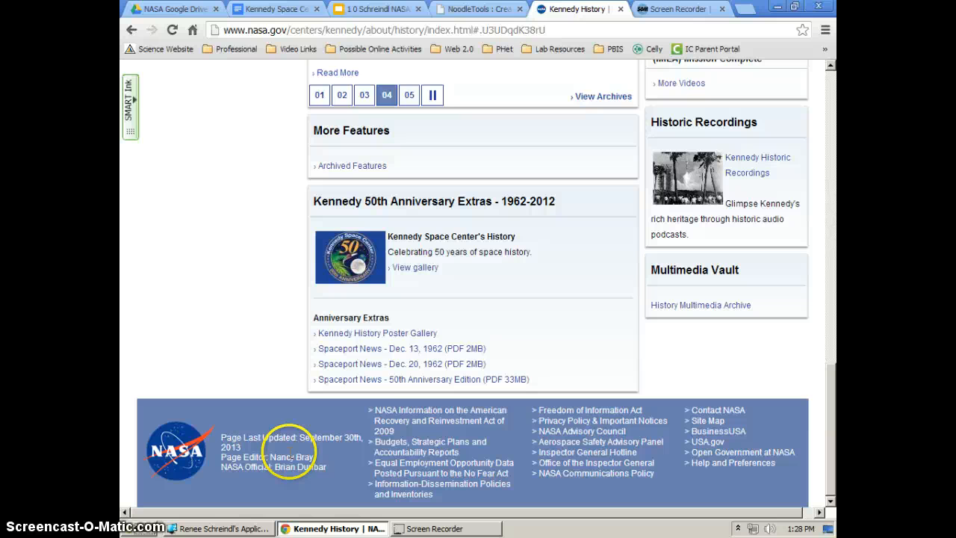
pyautogui.click(496, 10)
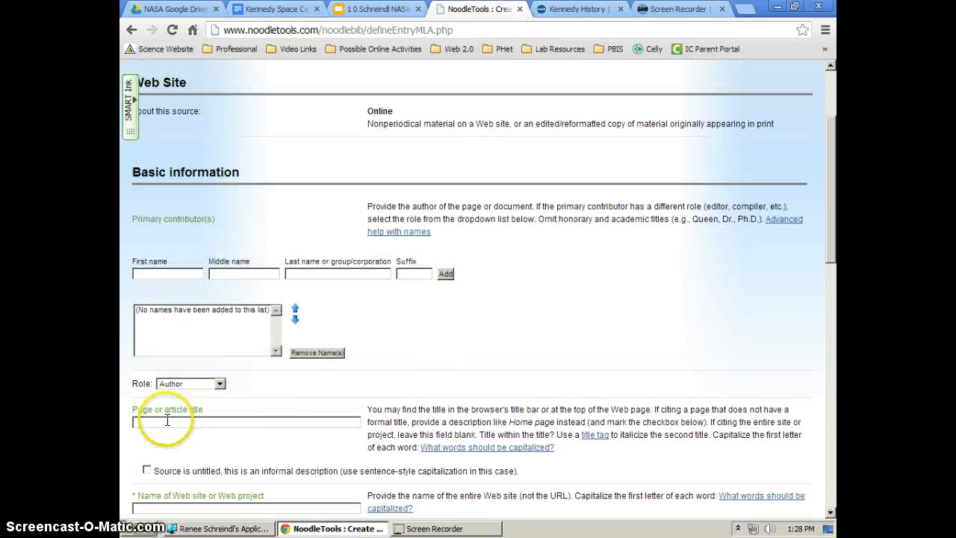
pyautogui.click(143, 274)
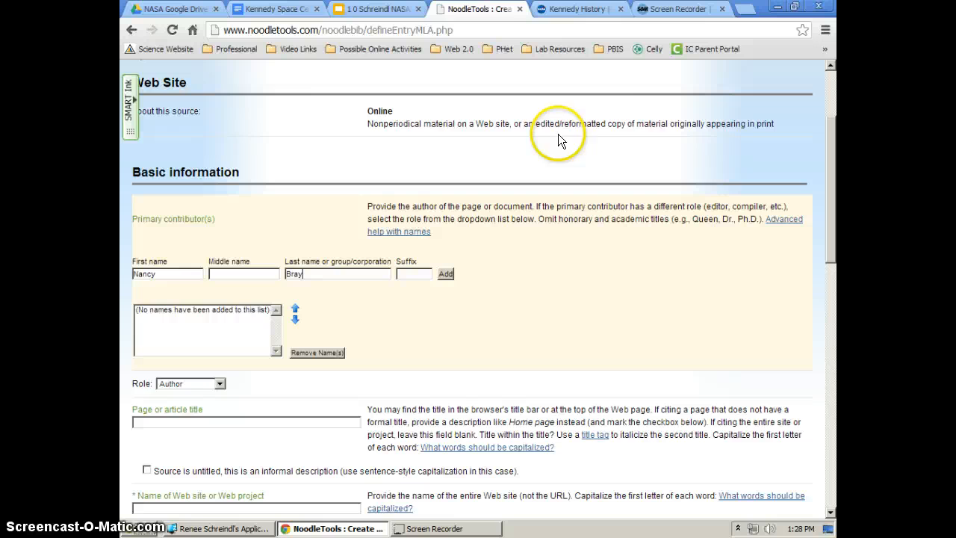
# Recheck the contributor's role in the NASA page's footer and set the citation's contributor role to Editor.
pyautogui.click(560, 10)
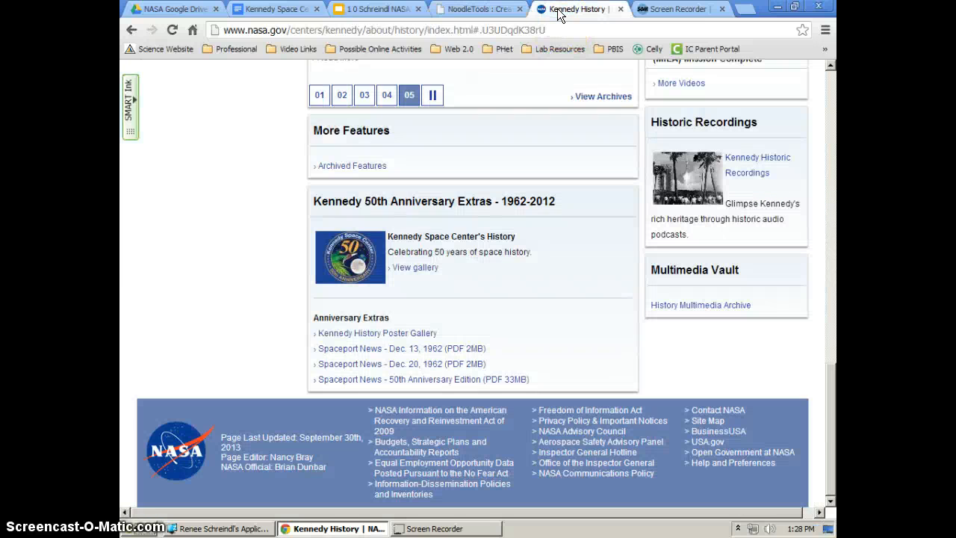
pyautogui.click(475, 9)
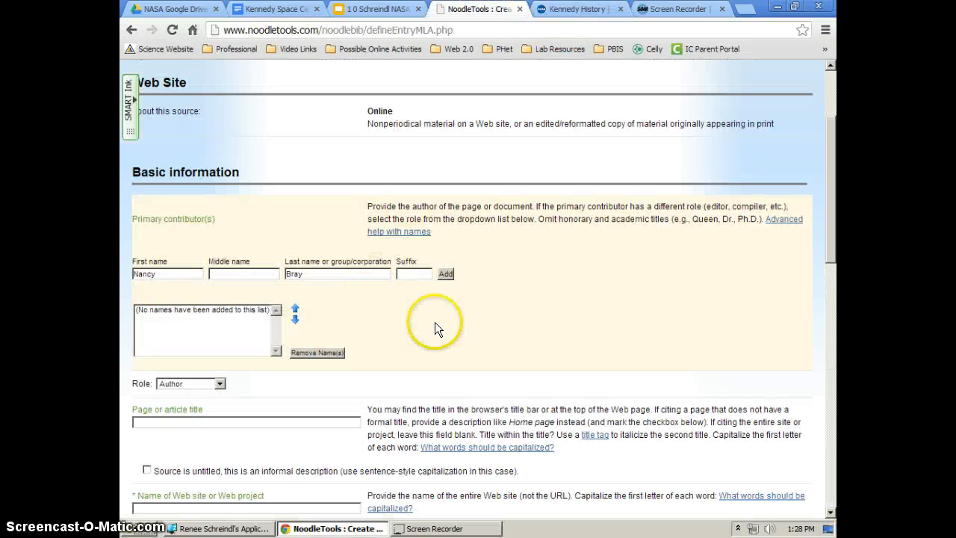
pyautogui.click(188, 382)
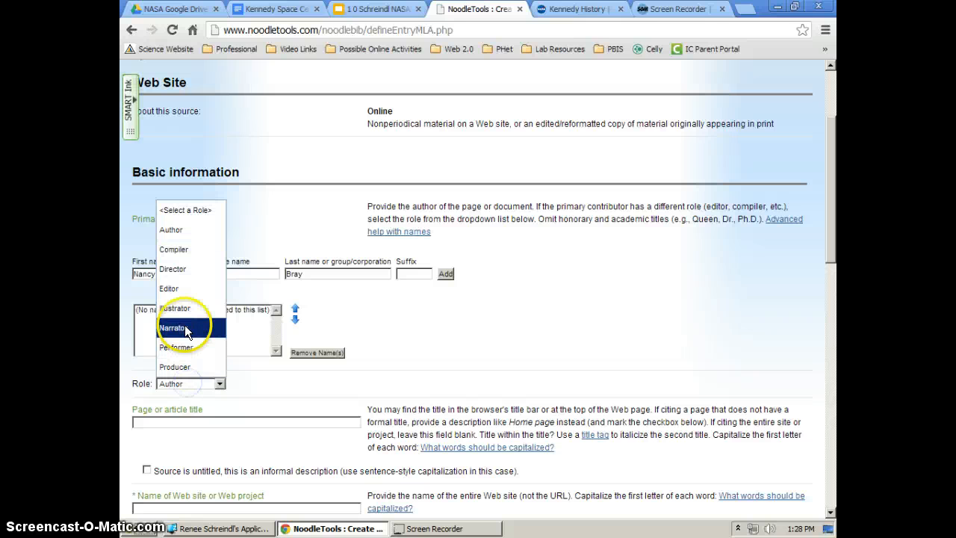
pyautogui.click(182, 288)
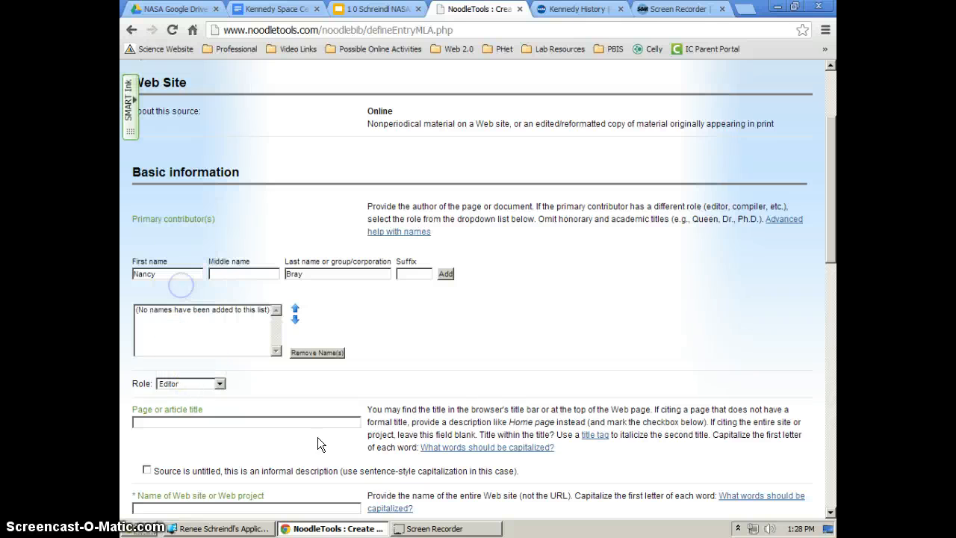
# Copy the heading "Kennedy's Rich History" from the NASA page into the citation's page or article title.
pyautogui.scroll(-2, 254, 421)
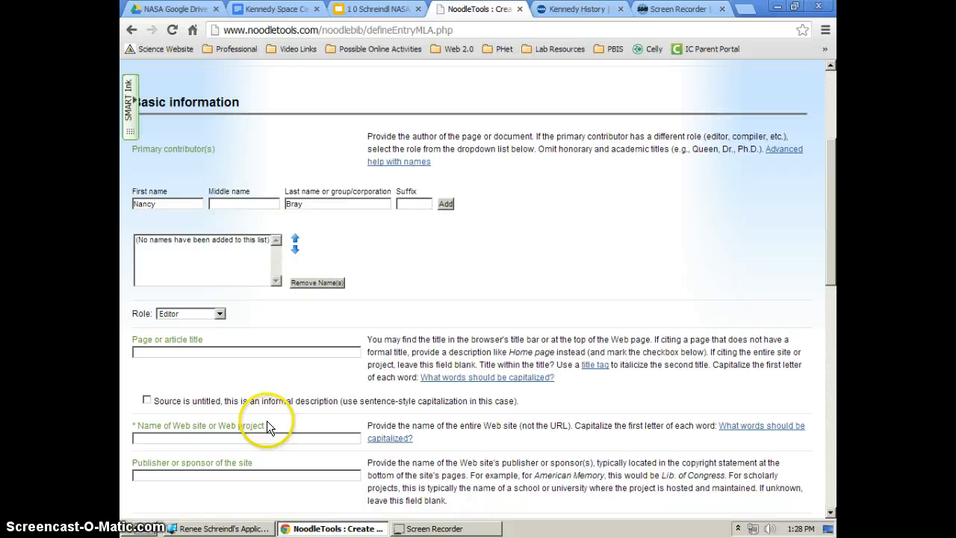
pyautogui.click(211, 353)
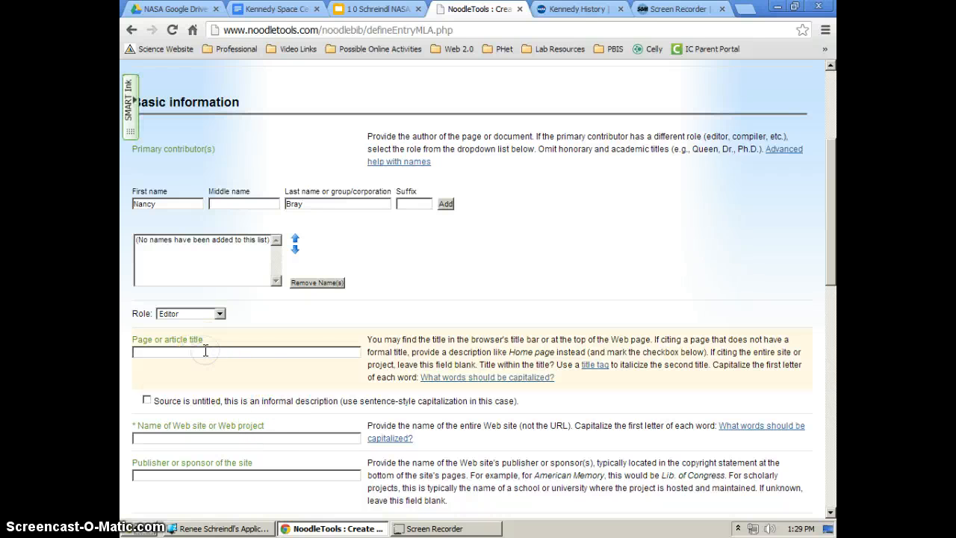
pyautogui.click(568, 10)
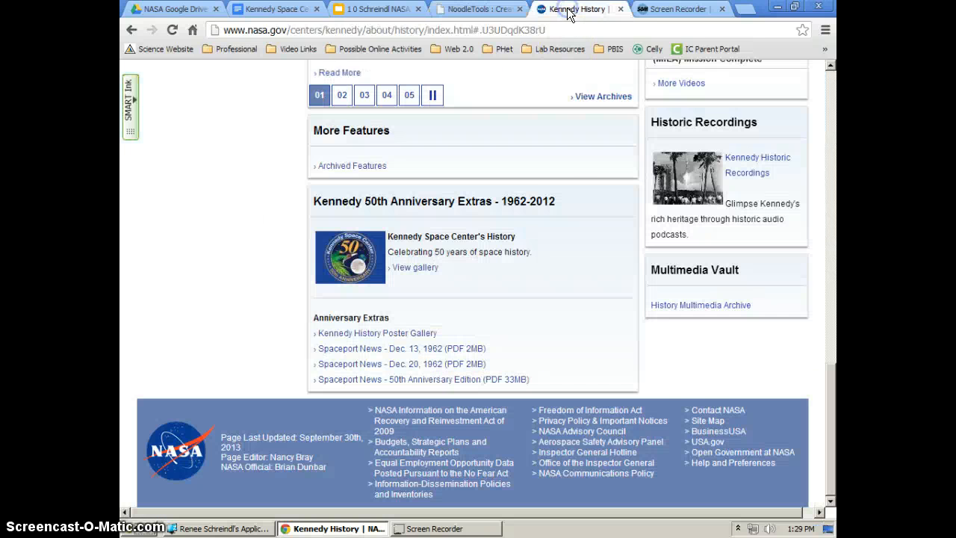
pyautogui.scroll(15, 558, 187)
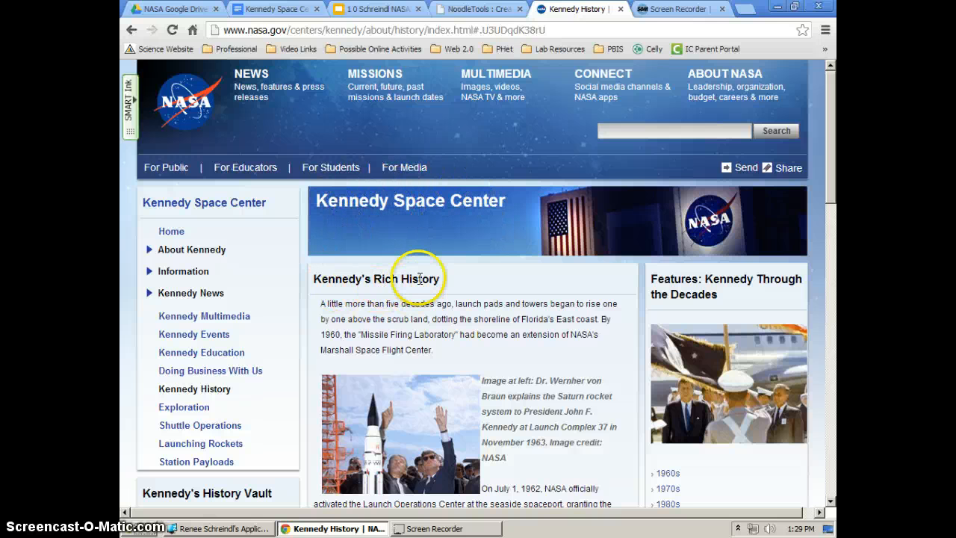
pyautogui.moveTo(440, 282); pyautogui.dragTo(318, 273)
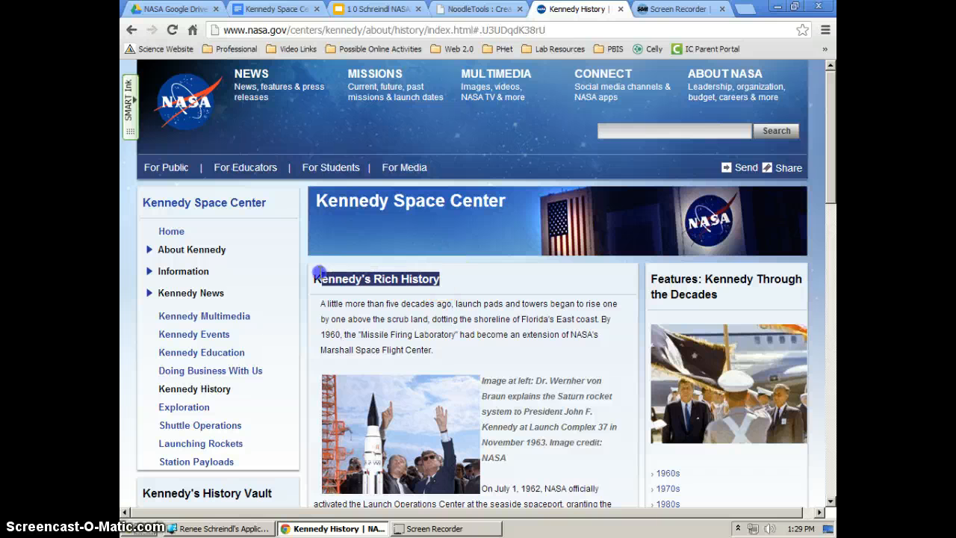
pyautogui.rightClick(334, 280)
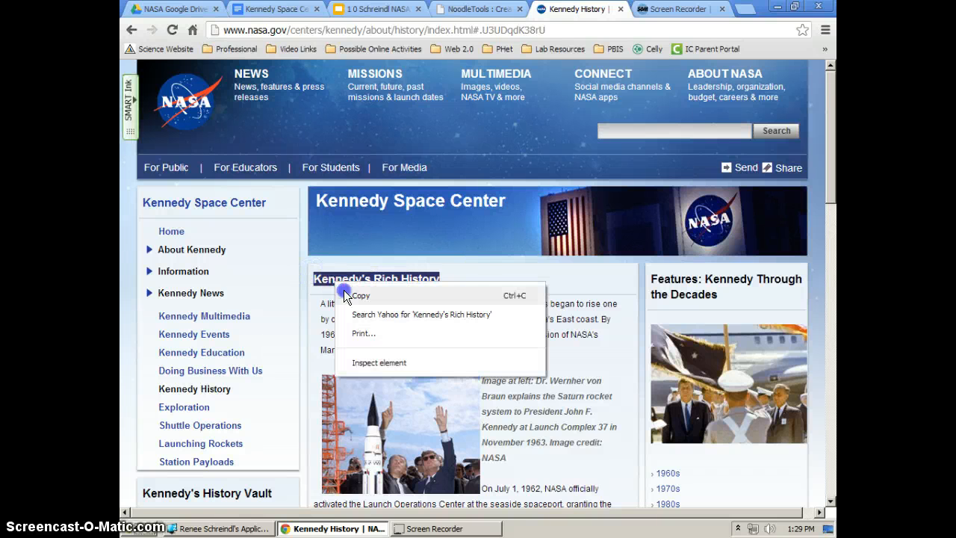
pyautogui.click(343, 290)
pyautogui.click(470, 9)
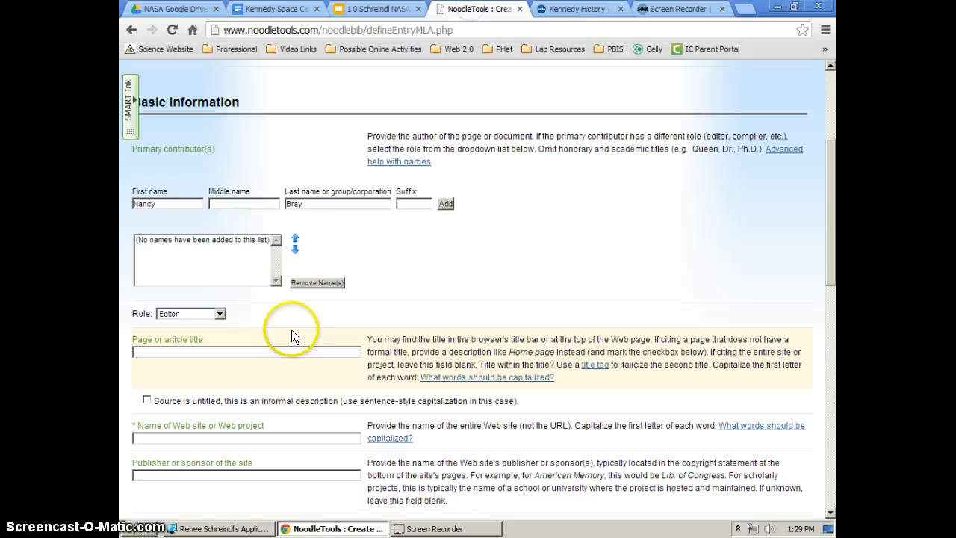
pyautogui.rightClick(158, 352)
pyautogui.click(188, 212)
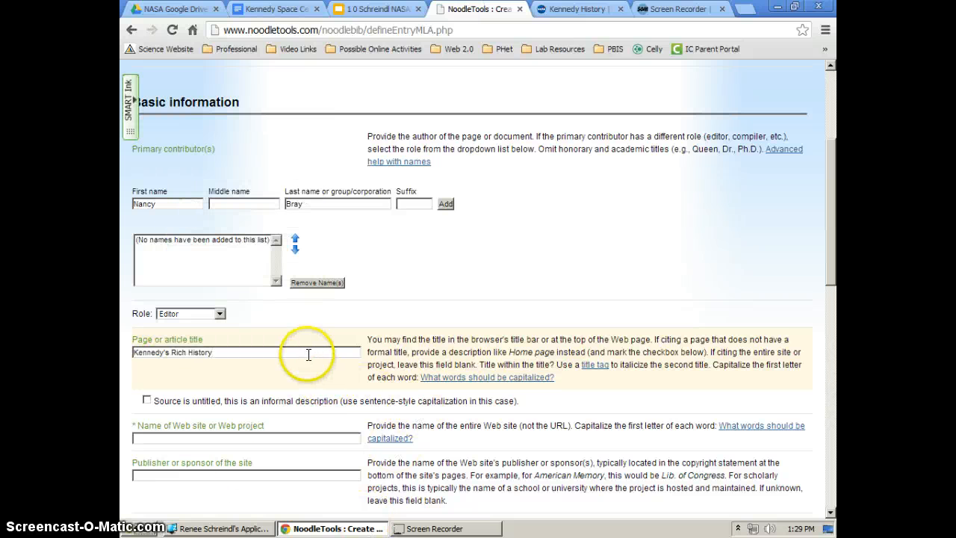
# Enter NASA as the name of the Web site or Web project.
pyautogui.scroll(-1, 308, 355)
pyautogui.scroll(-1, 311, 356)
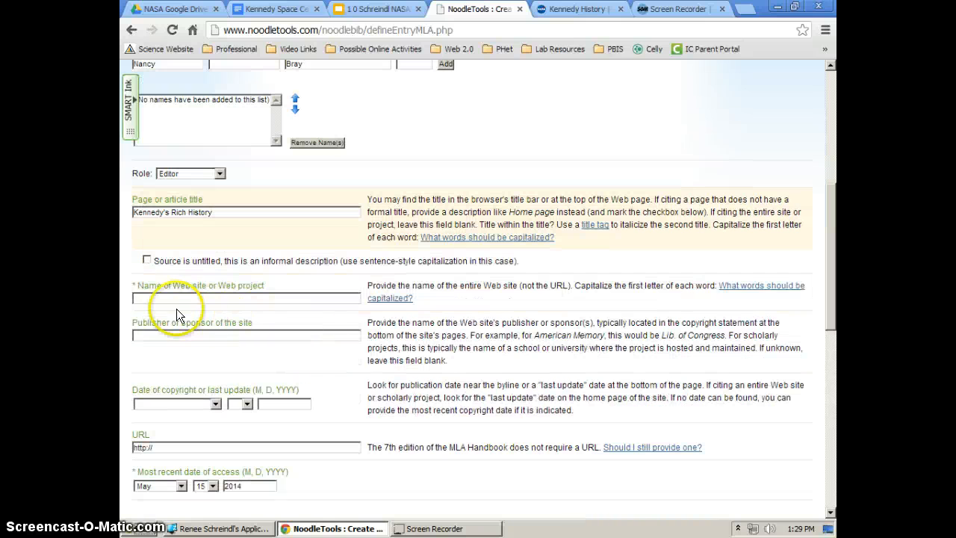
pyautogui.click(150, 297)
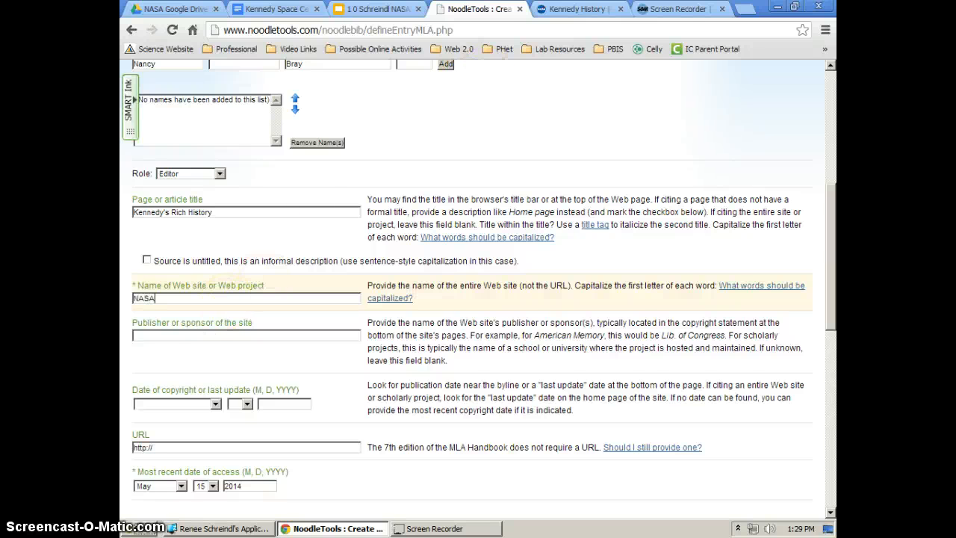
# Check the NASA page's footer for the publisher and enter NASA as the publisher or sponsor of the site.
pyautogui.click(576, 9)
pyautogui.scroll(-10, 526, 387)
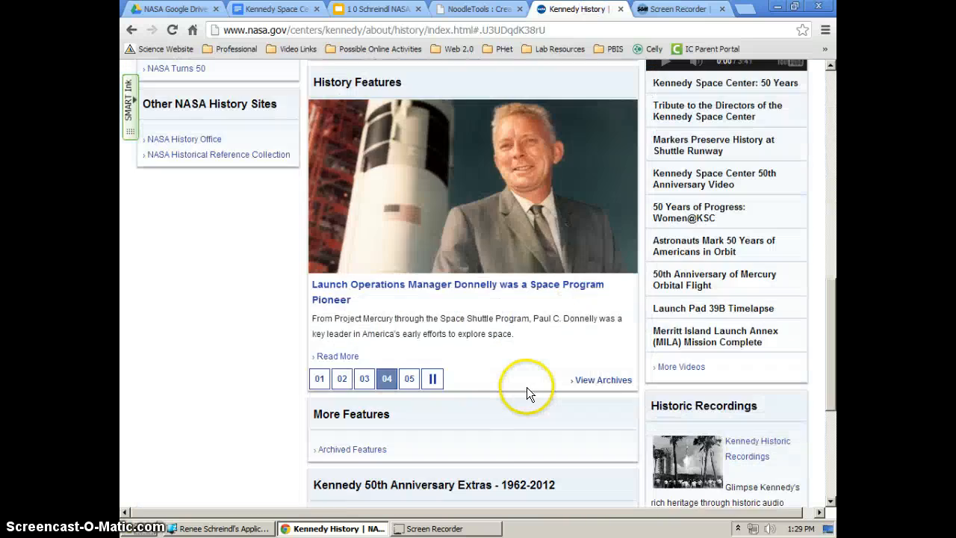
pyautogui.scroll(-4, 527, 387)
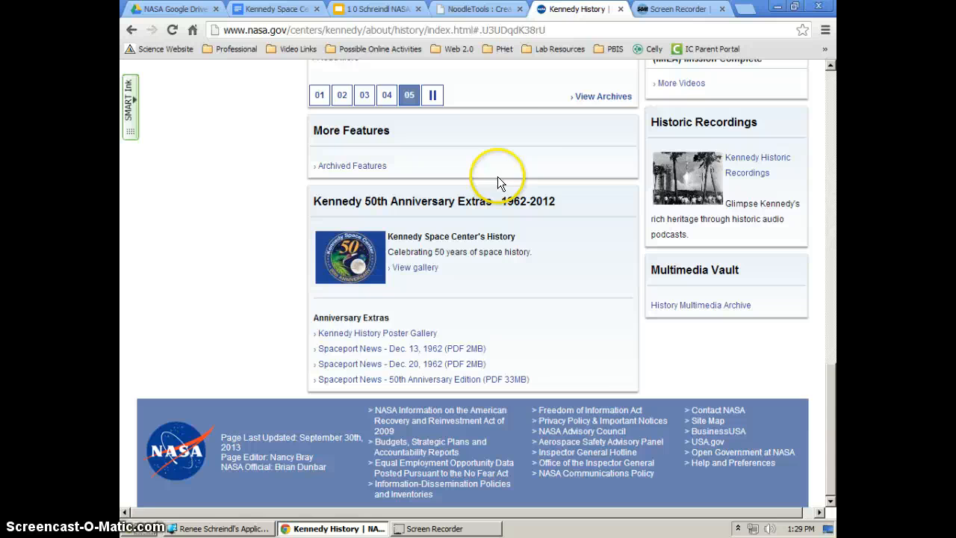
pyautogui.click(471, 9)
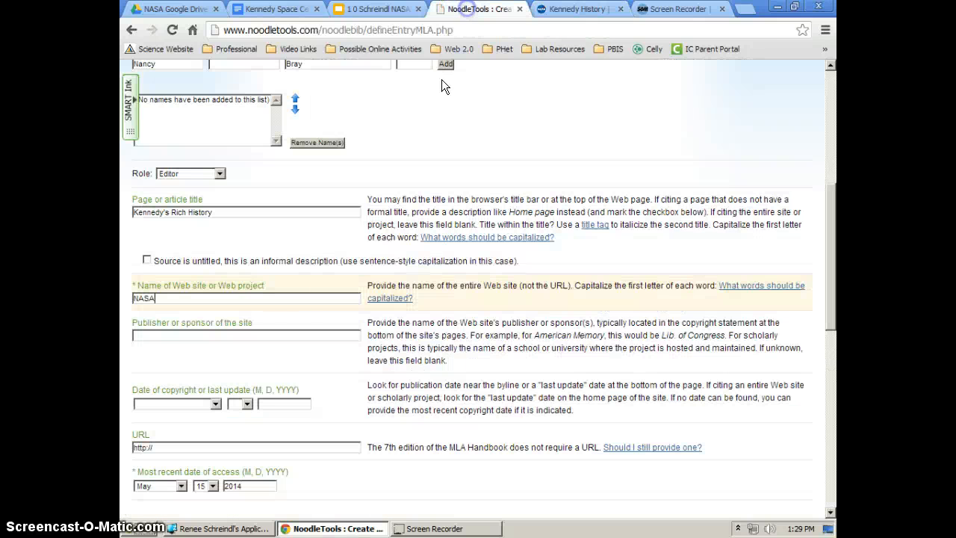
pyautogui.click(135, 339)
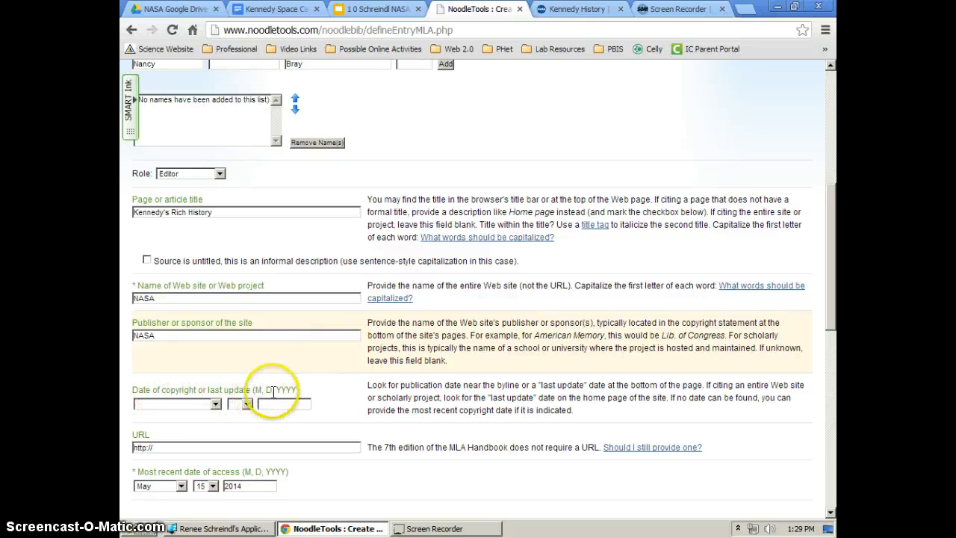
# Look up the last update in the NASA page's footer and set the citation's copyright or update date to September 30, 2013.
pyautogui.click(569, 10)
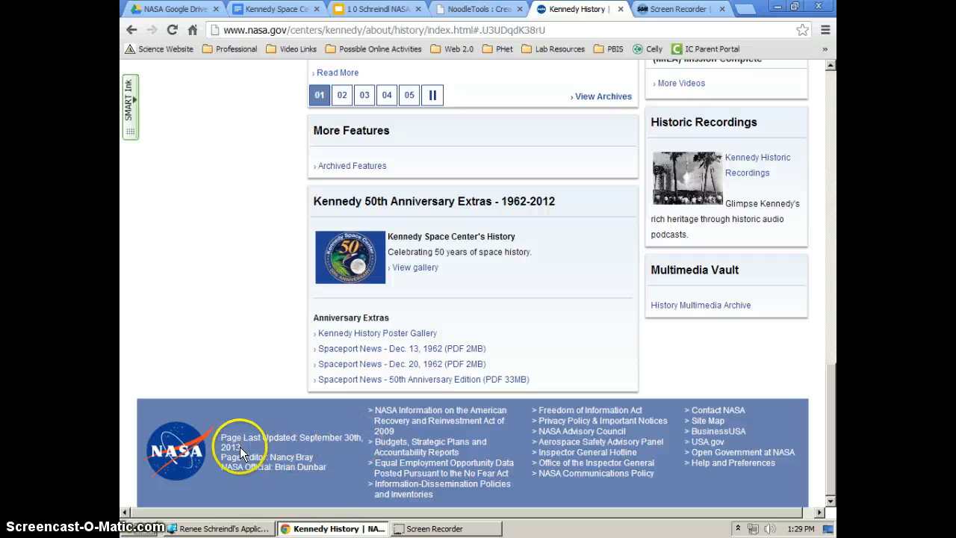
pyautogui.click(499, 14)
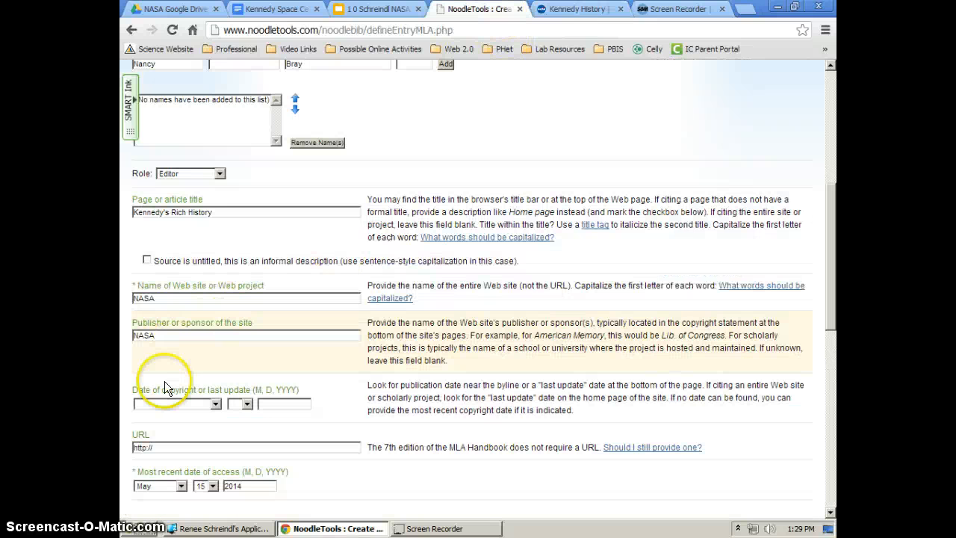
pyautogui.click(175, 404)
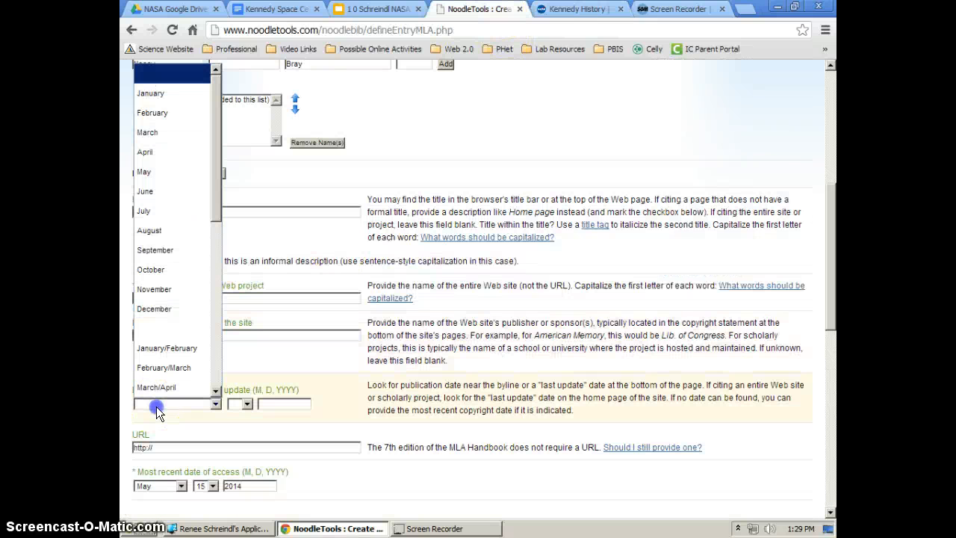
pyautogui.click(152, 250)
pyautogui.click(247, 404)
pyautogui.scroll(-5, 247, 389)
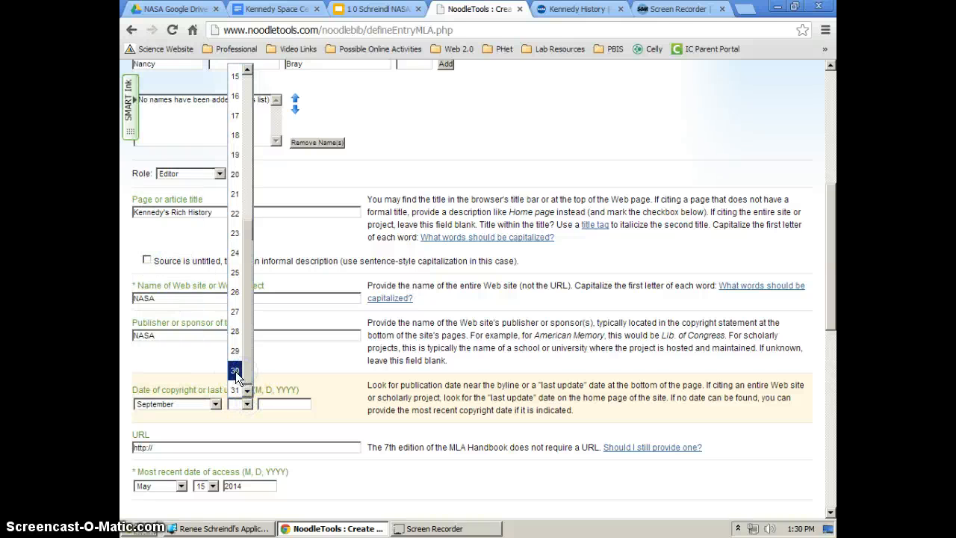
pyautogui.click(235, 371)
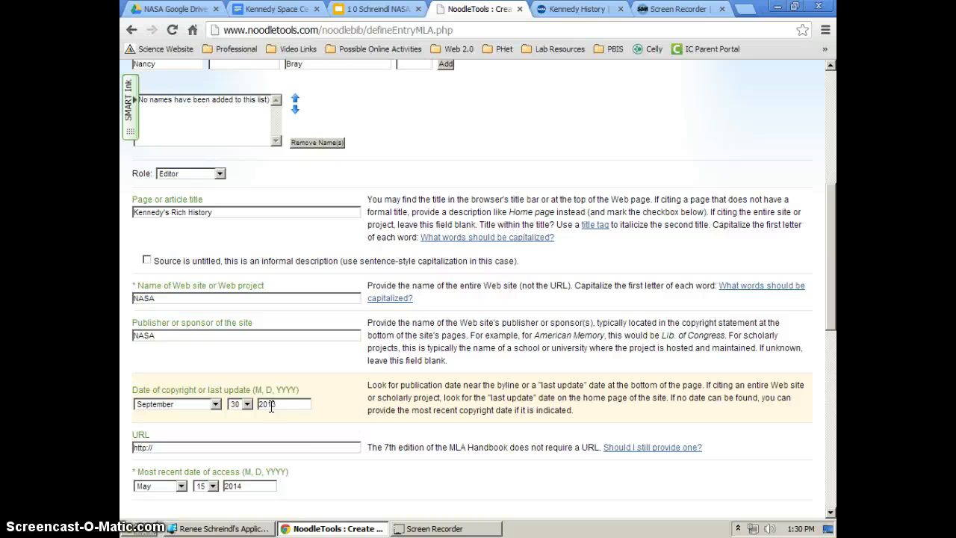
pyautogui.scroll(-1, 237, 455)
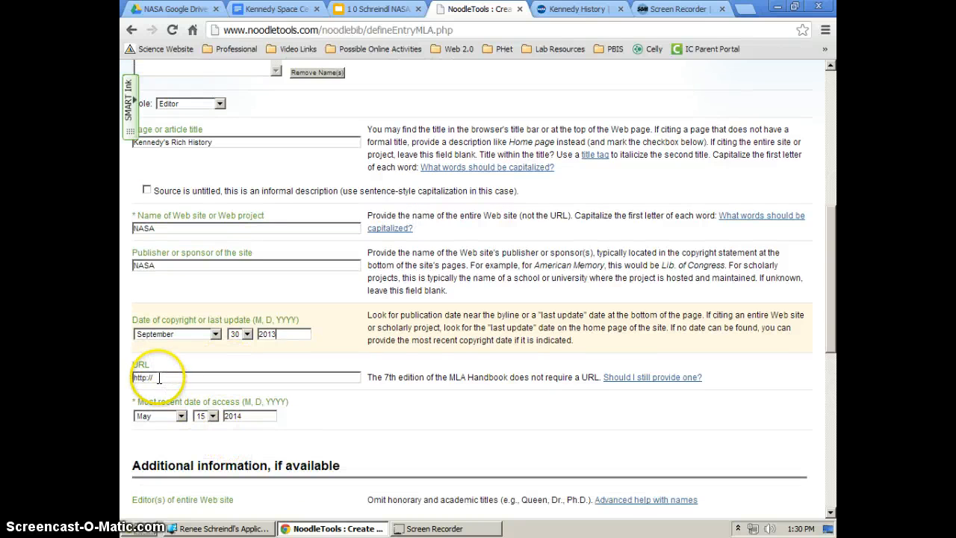
pyautogui.click(571, 9)
pyautogui.rightClick(482, 30)
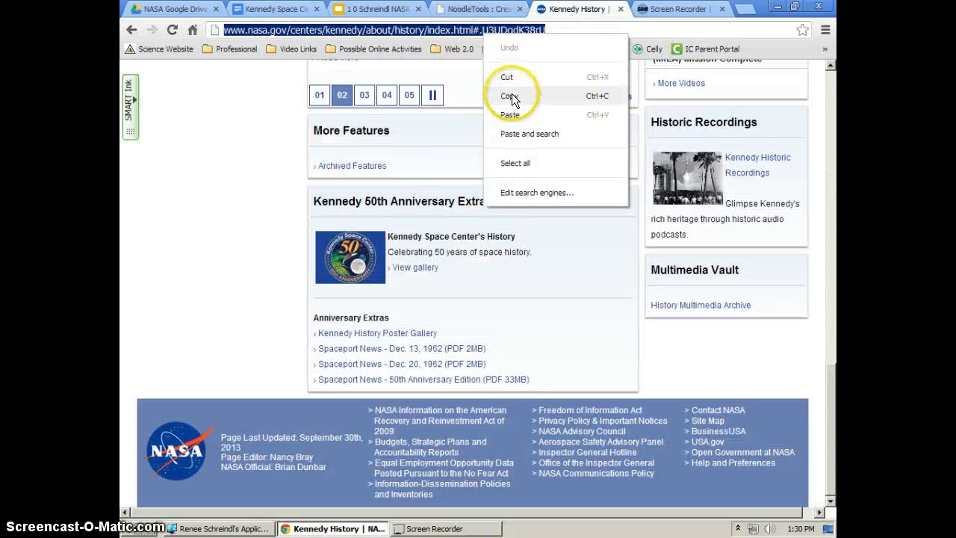
pyautogui.click(512, 98)
pyautogui.click(478, 9)
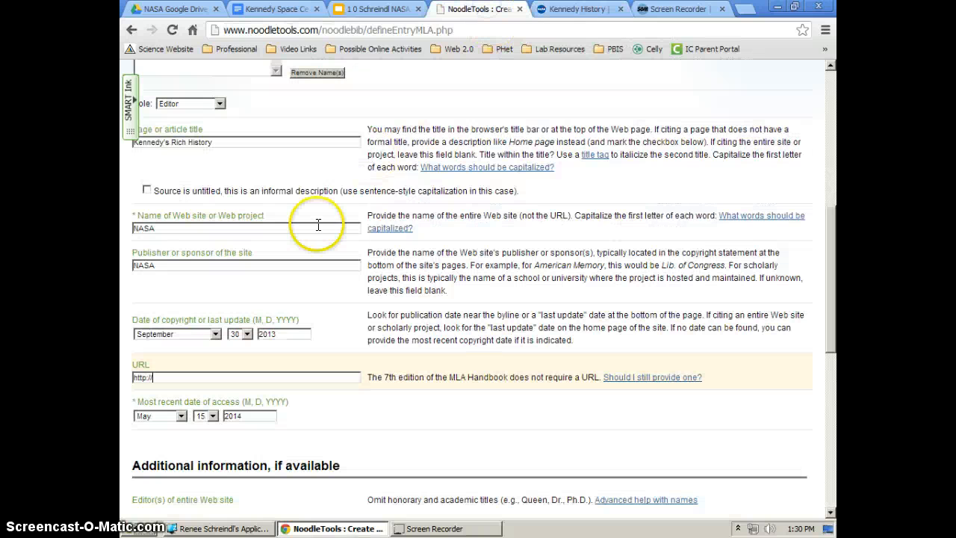
pyautogui.moveTo(156, 377); pyautogui.dragTo(126, 384)
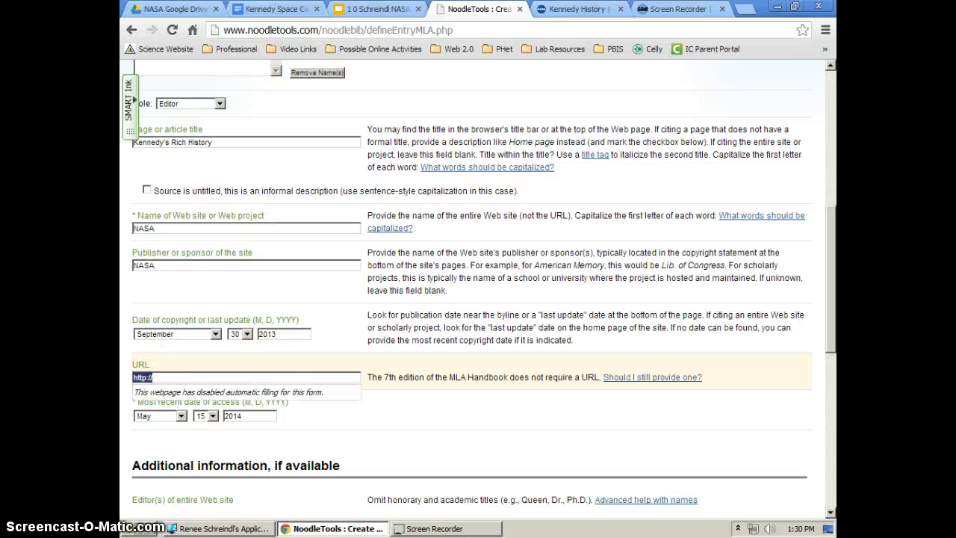
pyautogui.rightClick(177, 378)
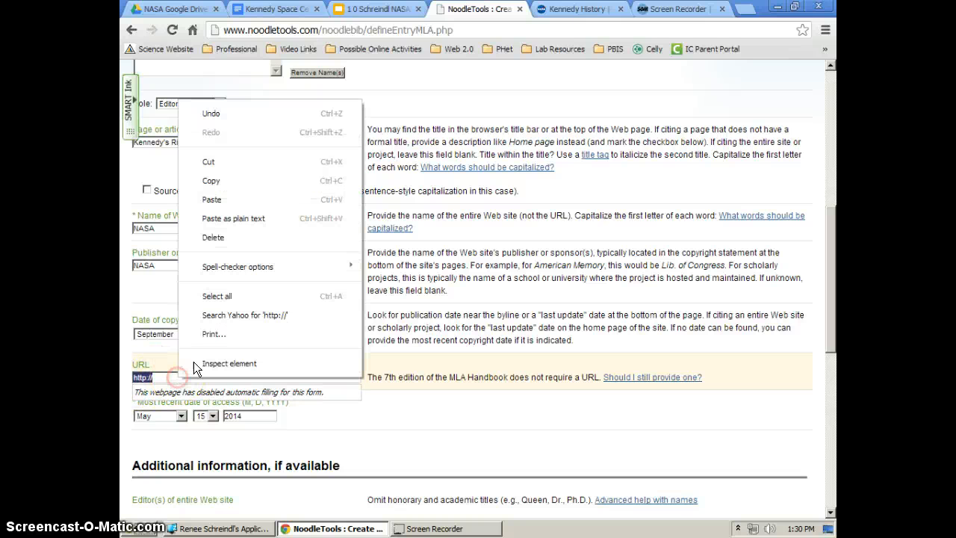
pyautogui.click(212, 200)
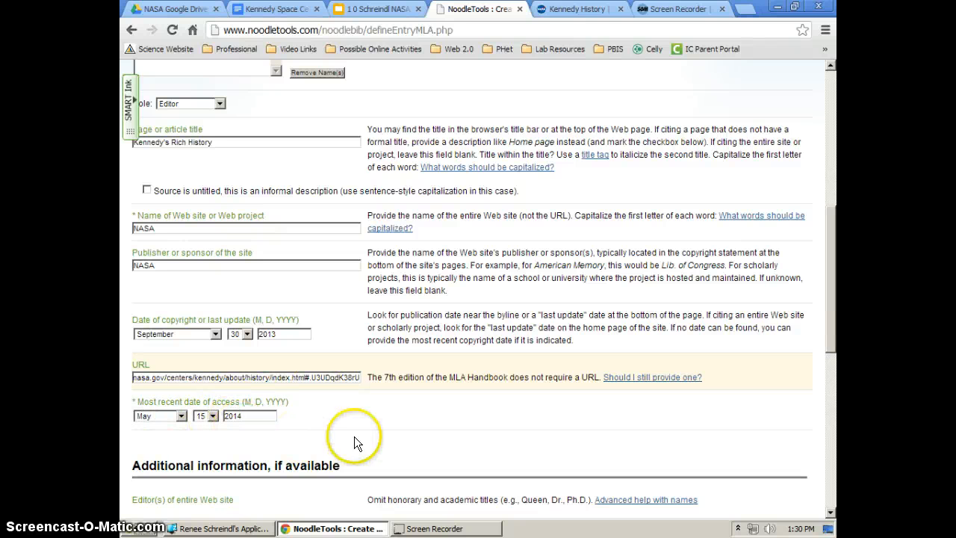
# Submit the completed Web Site citation and look through the MLA Works Cited list.
pyautogui.scroll(-8, 756, 395)
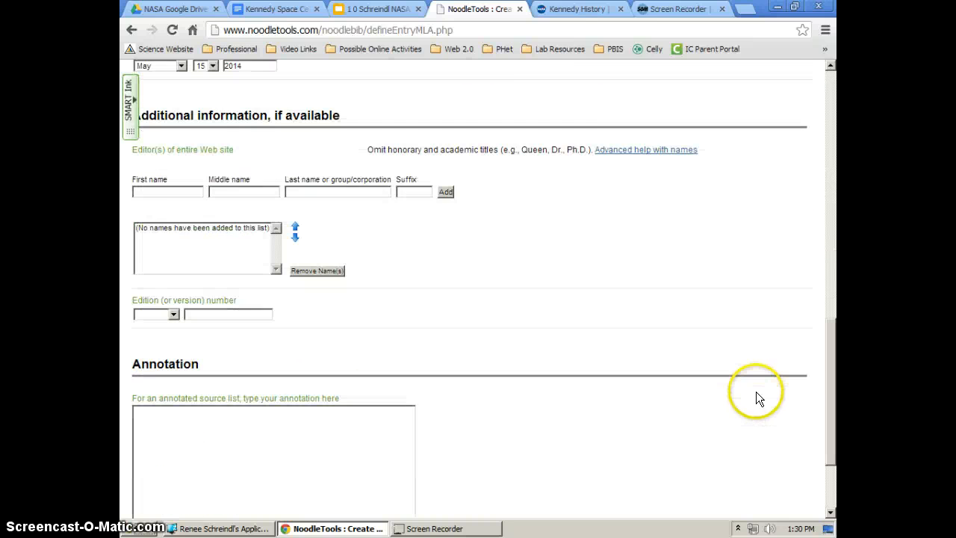
pyautogui.click(530, 453)
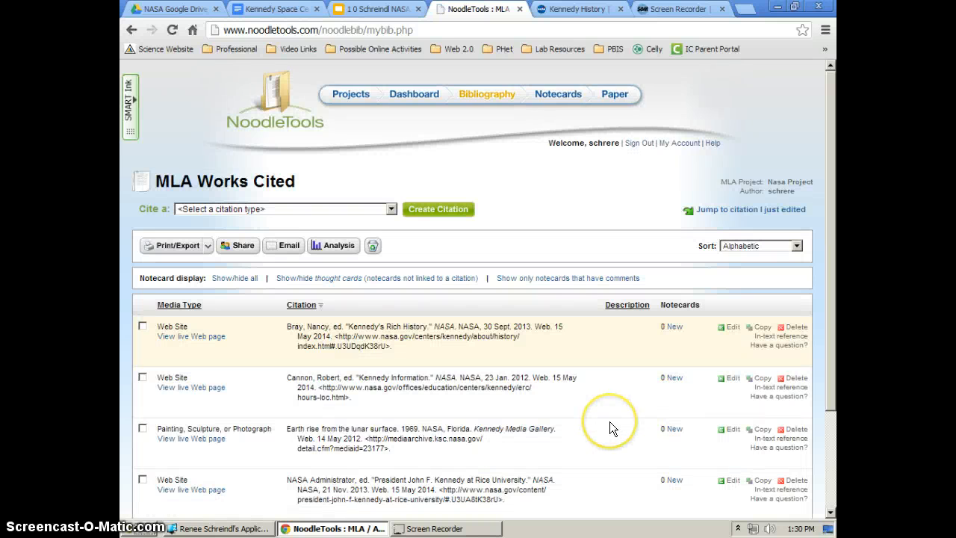
pyautogui.scroll(-1, 483, 386)
pyautogui.scroll(-1, 481, 390)
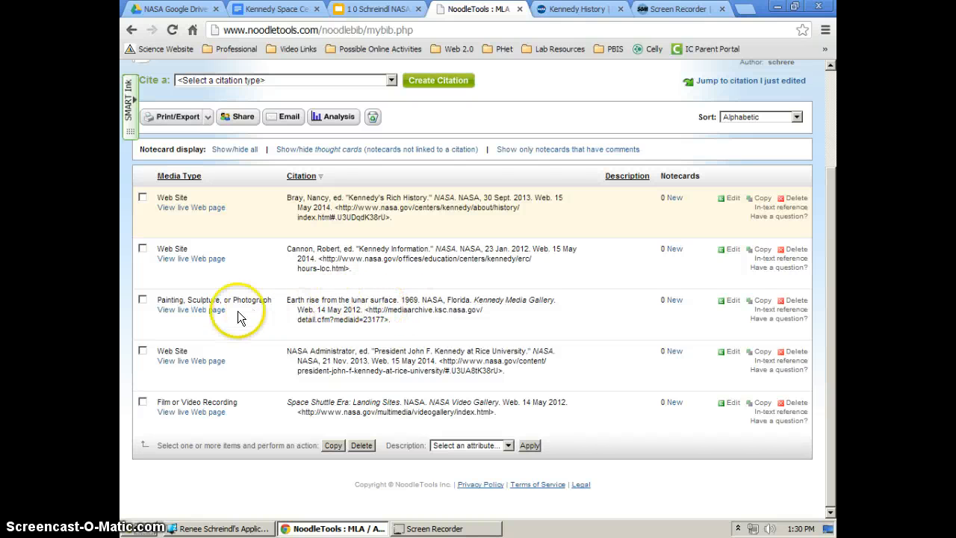
# View the live Web page of the "Earth rise from the lunar surface" citation, close it, and return to the "Kennedy's Rich History" entry.
pyautogui.click(179, 310)
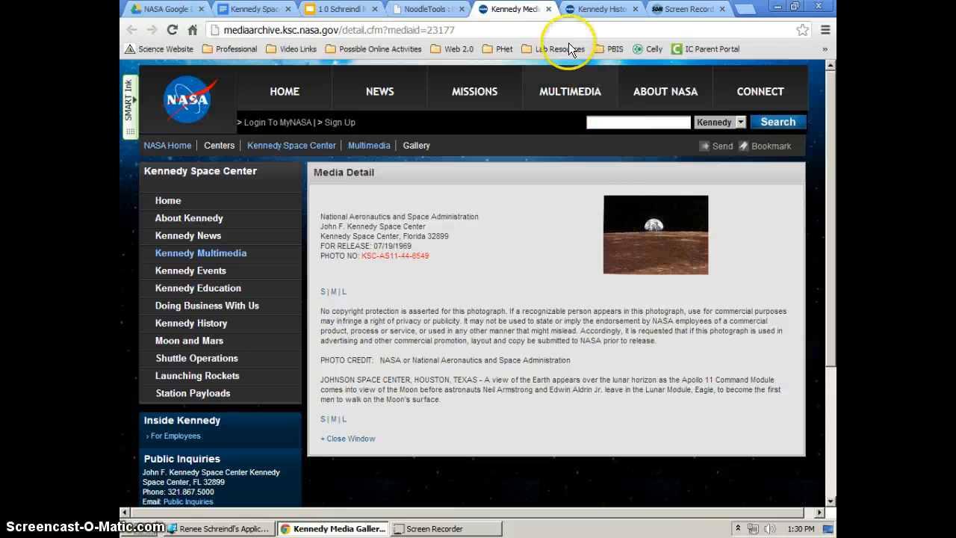
pyautogui.click(548, 10)
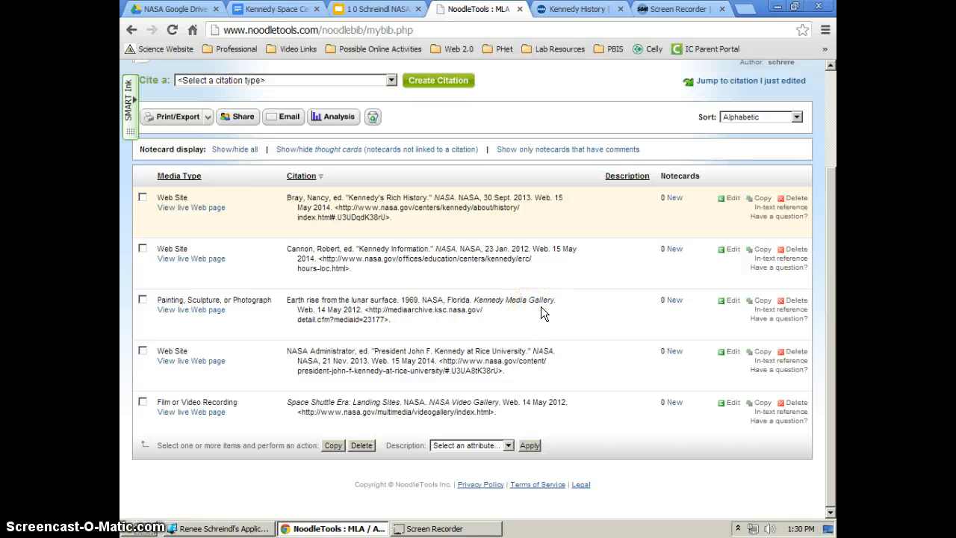
pyautogui.scroll(3, 541, 306)
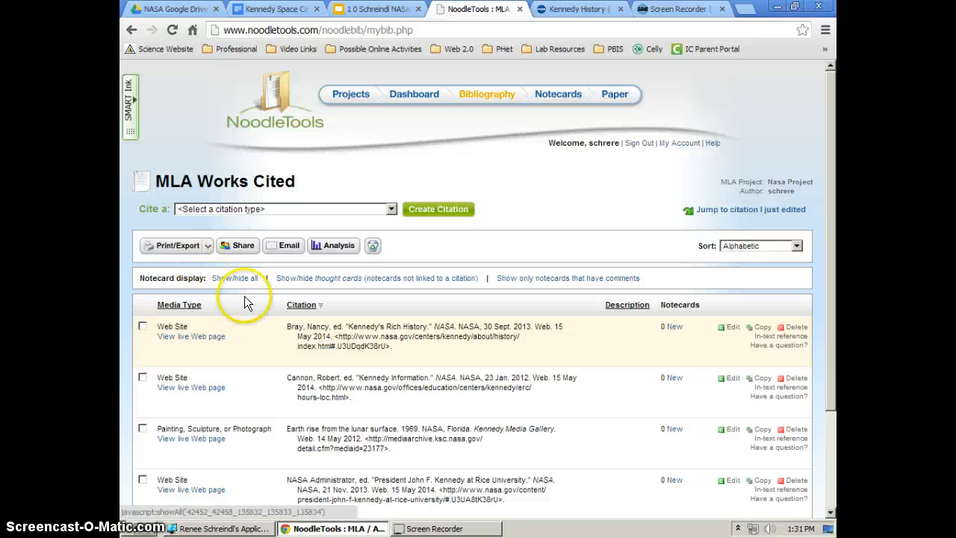
pyautogui.click(309, 343)
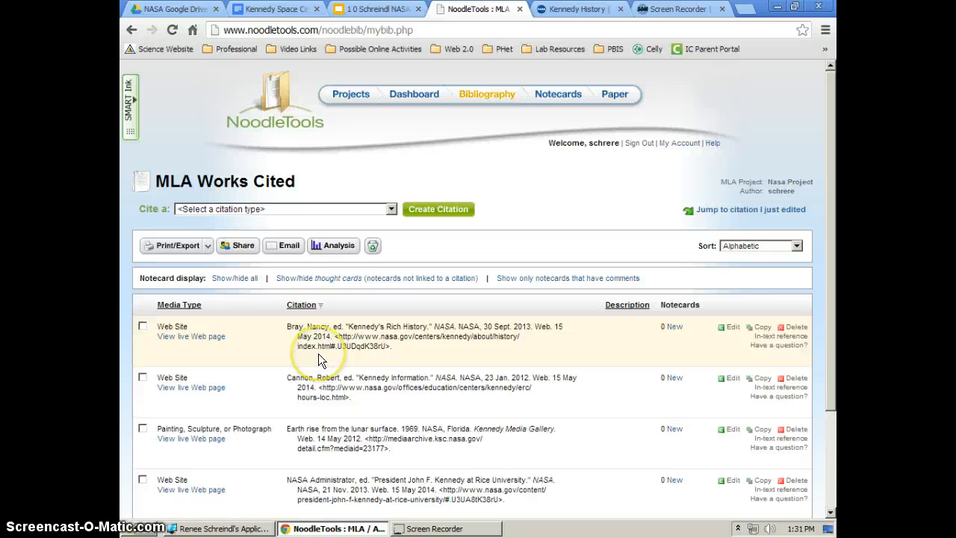